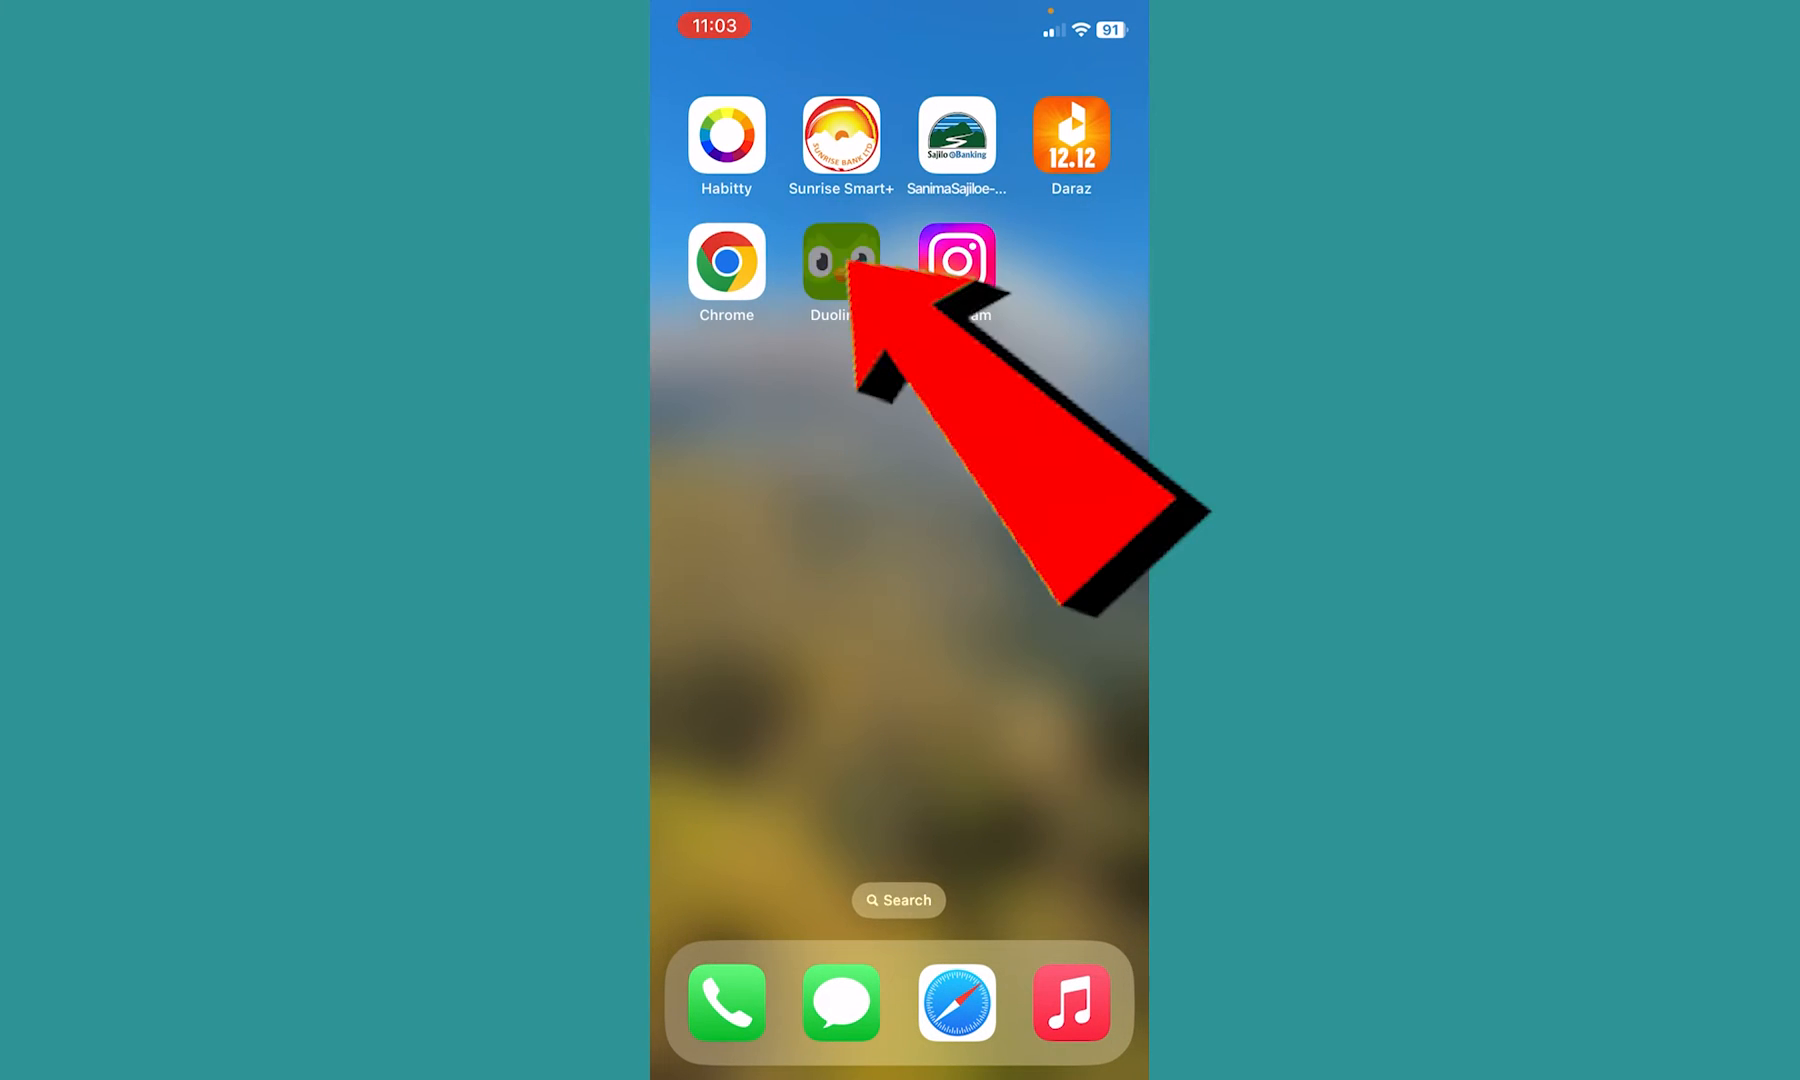
click(889, 263)
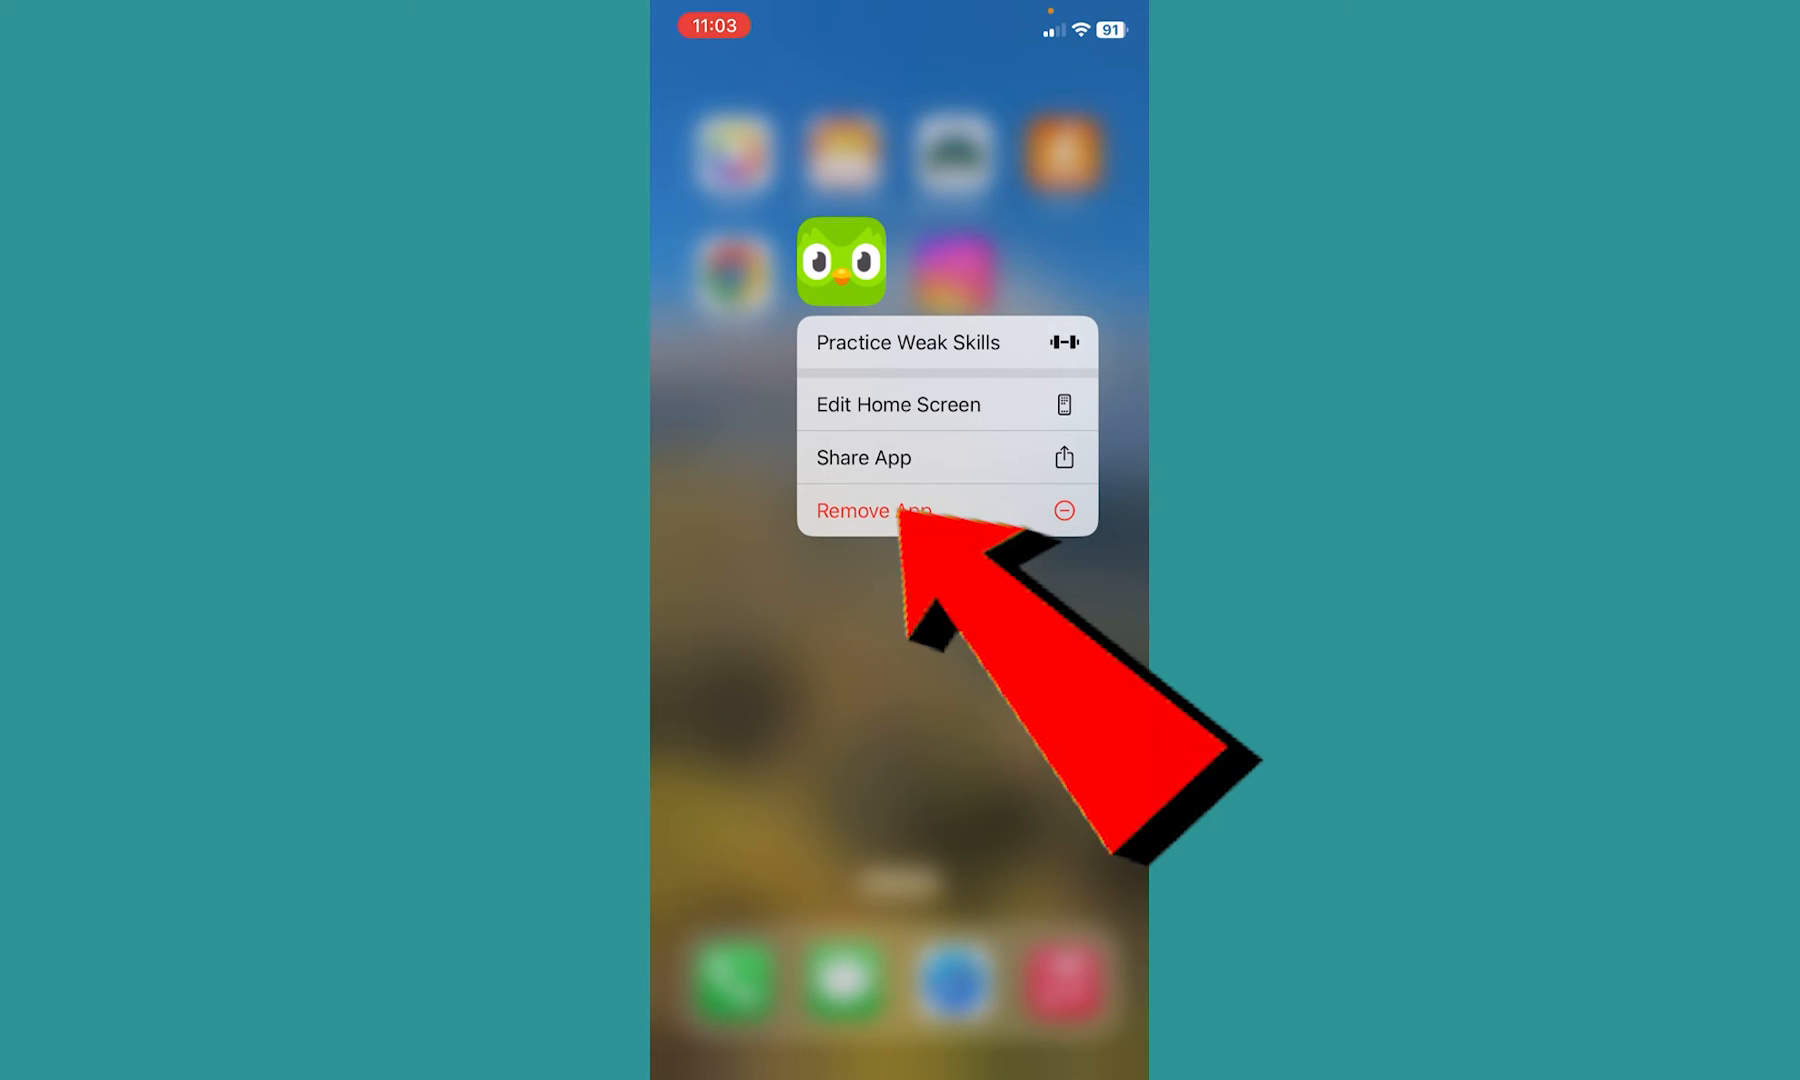
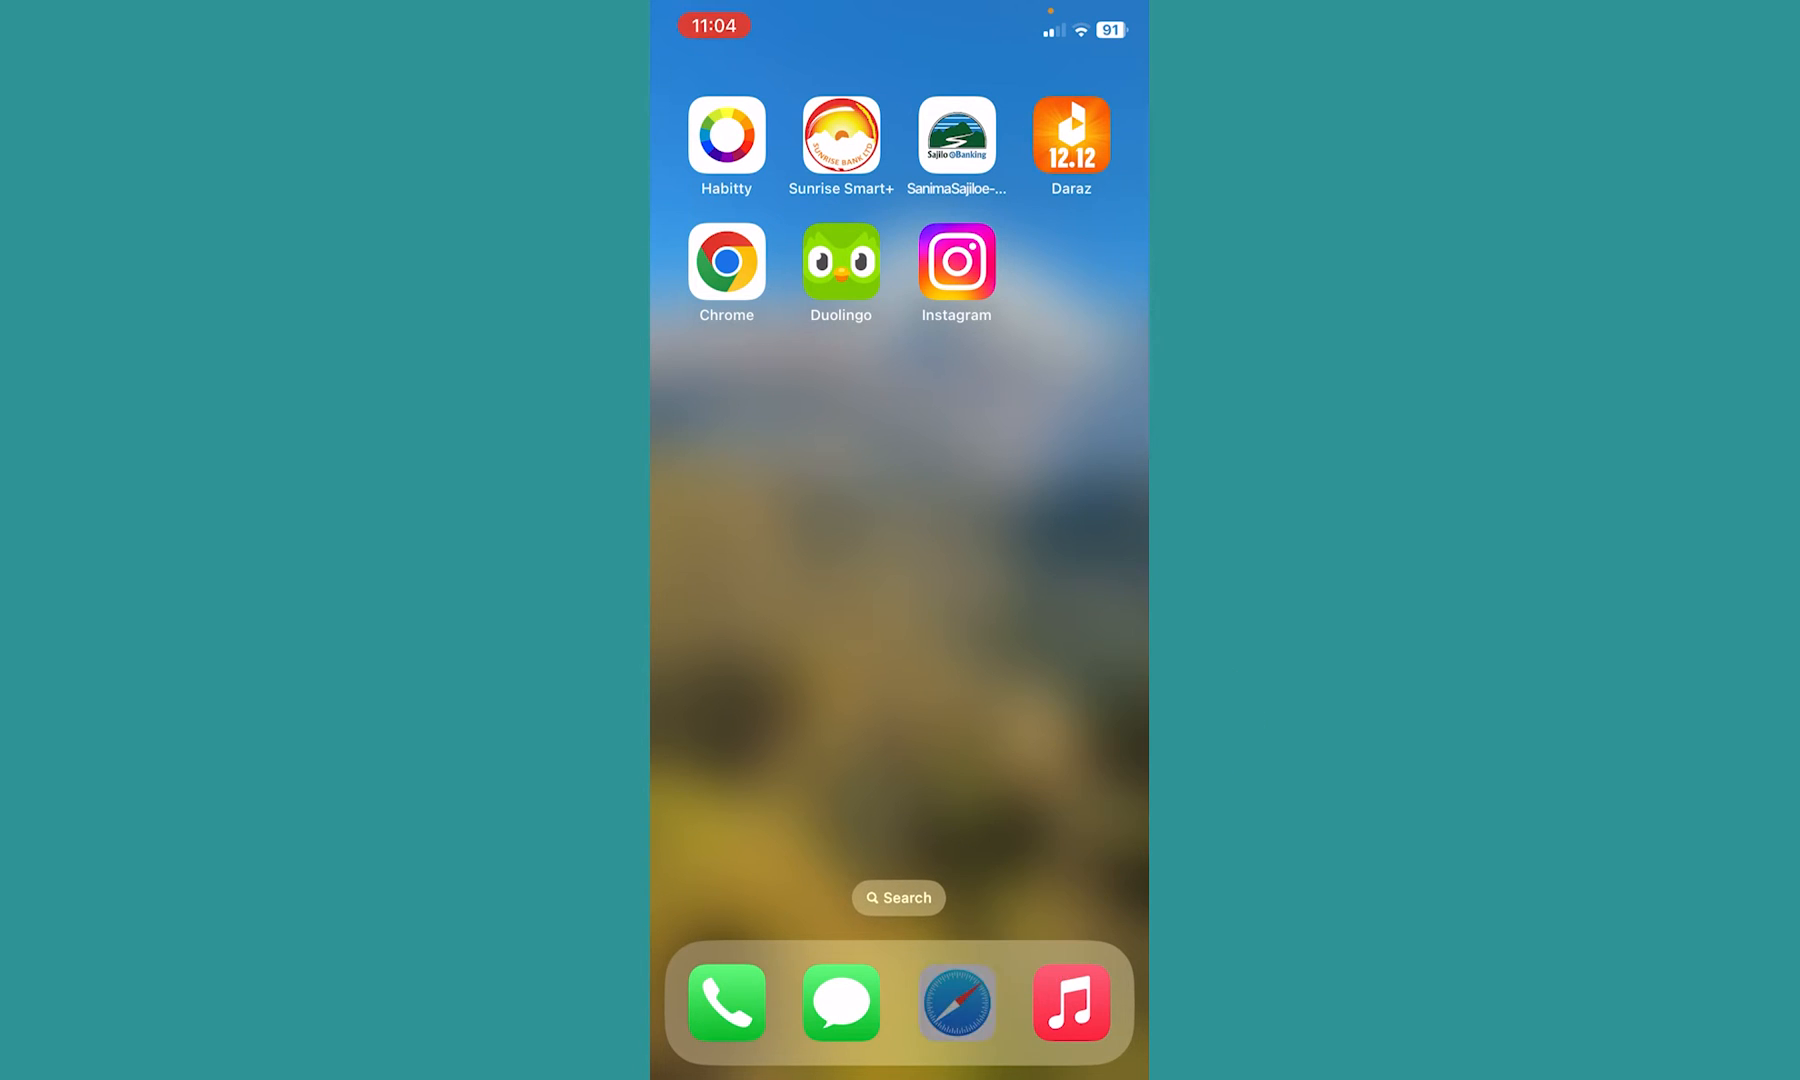
- Launch Safari from the iPhone dock
click(957, 1001)
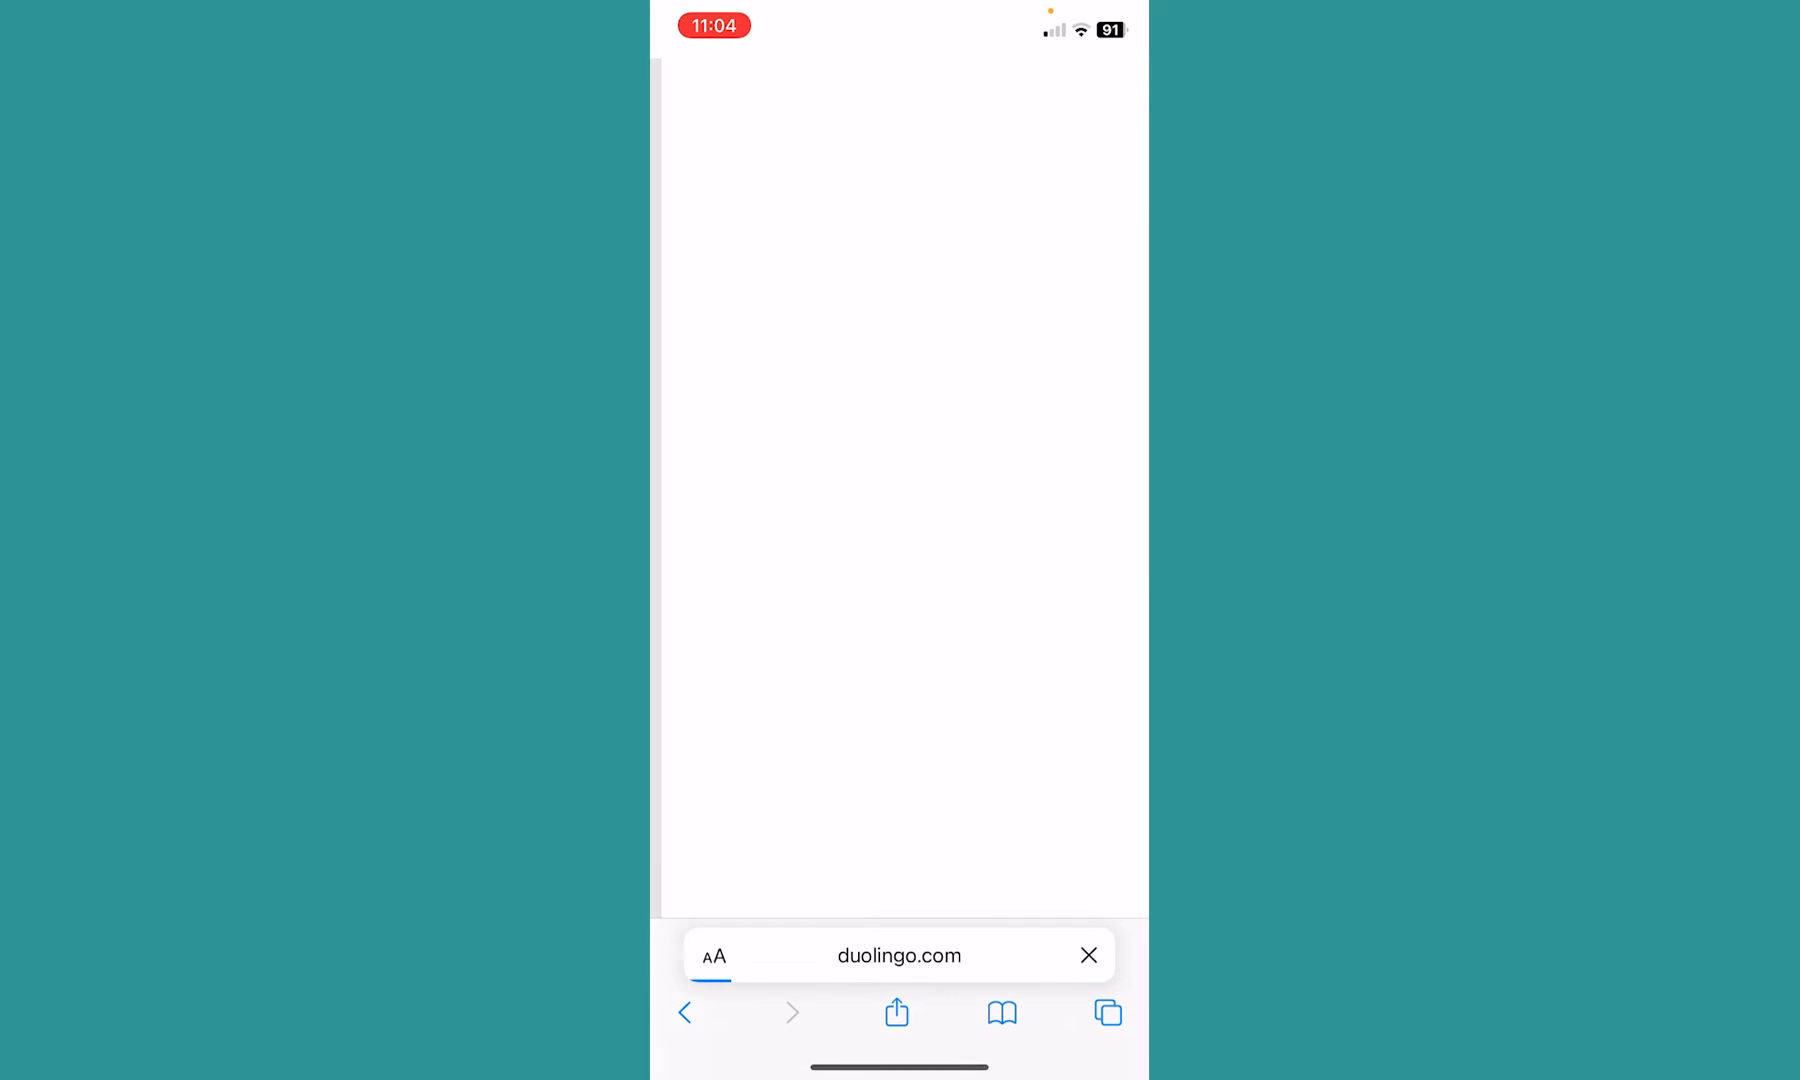
- Search Google for Duolingo login and go to the Duolingo Log in result
click(899, 955)
text(du)
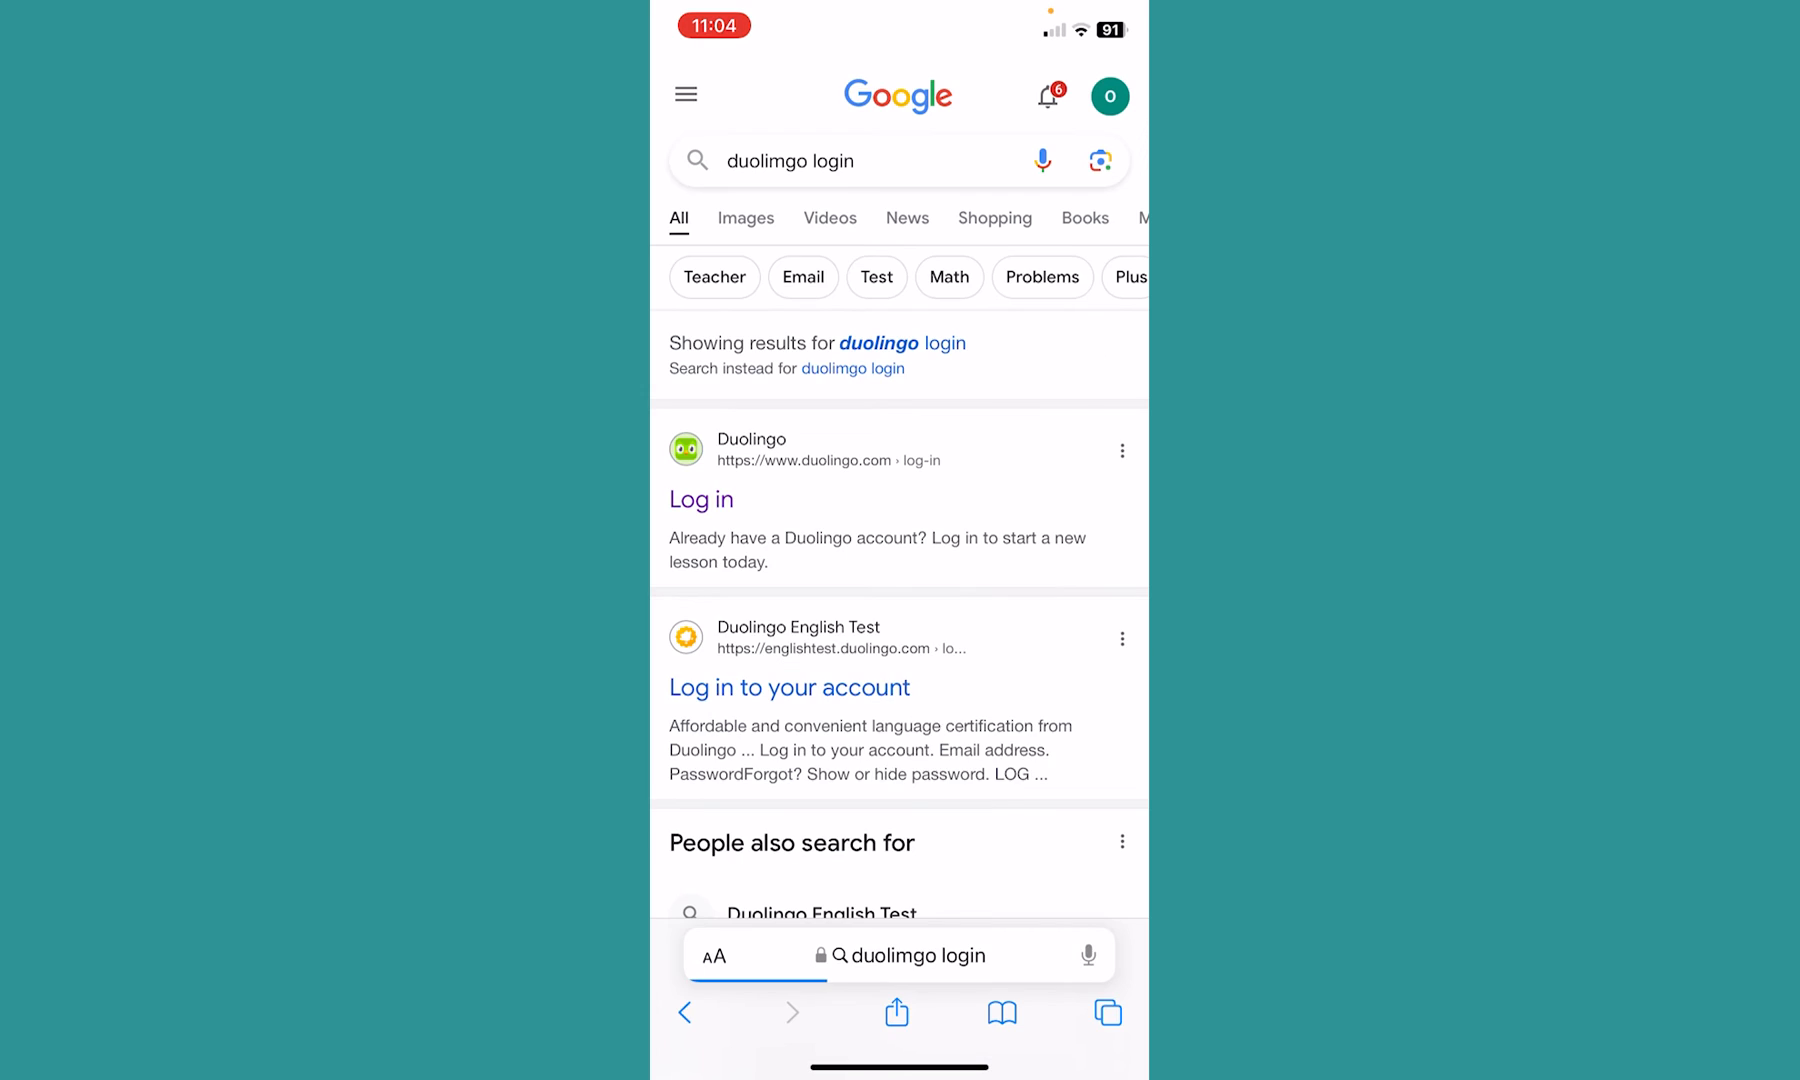
click(692, 499)
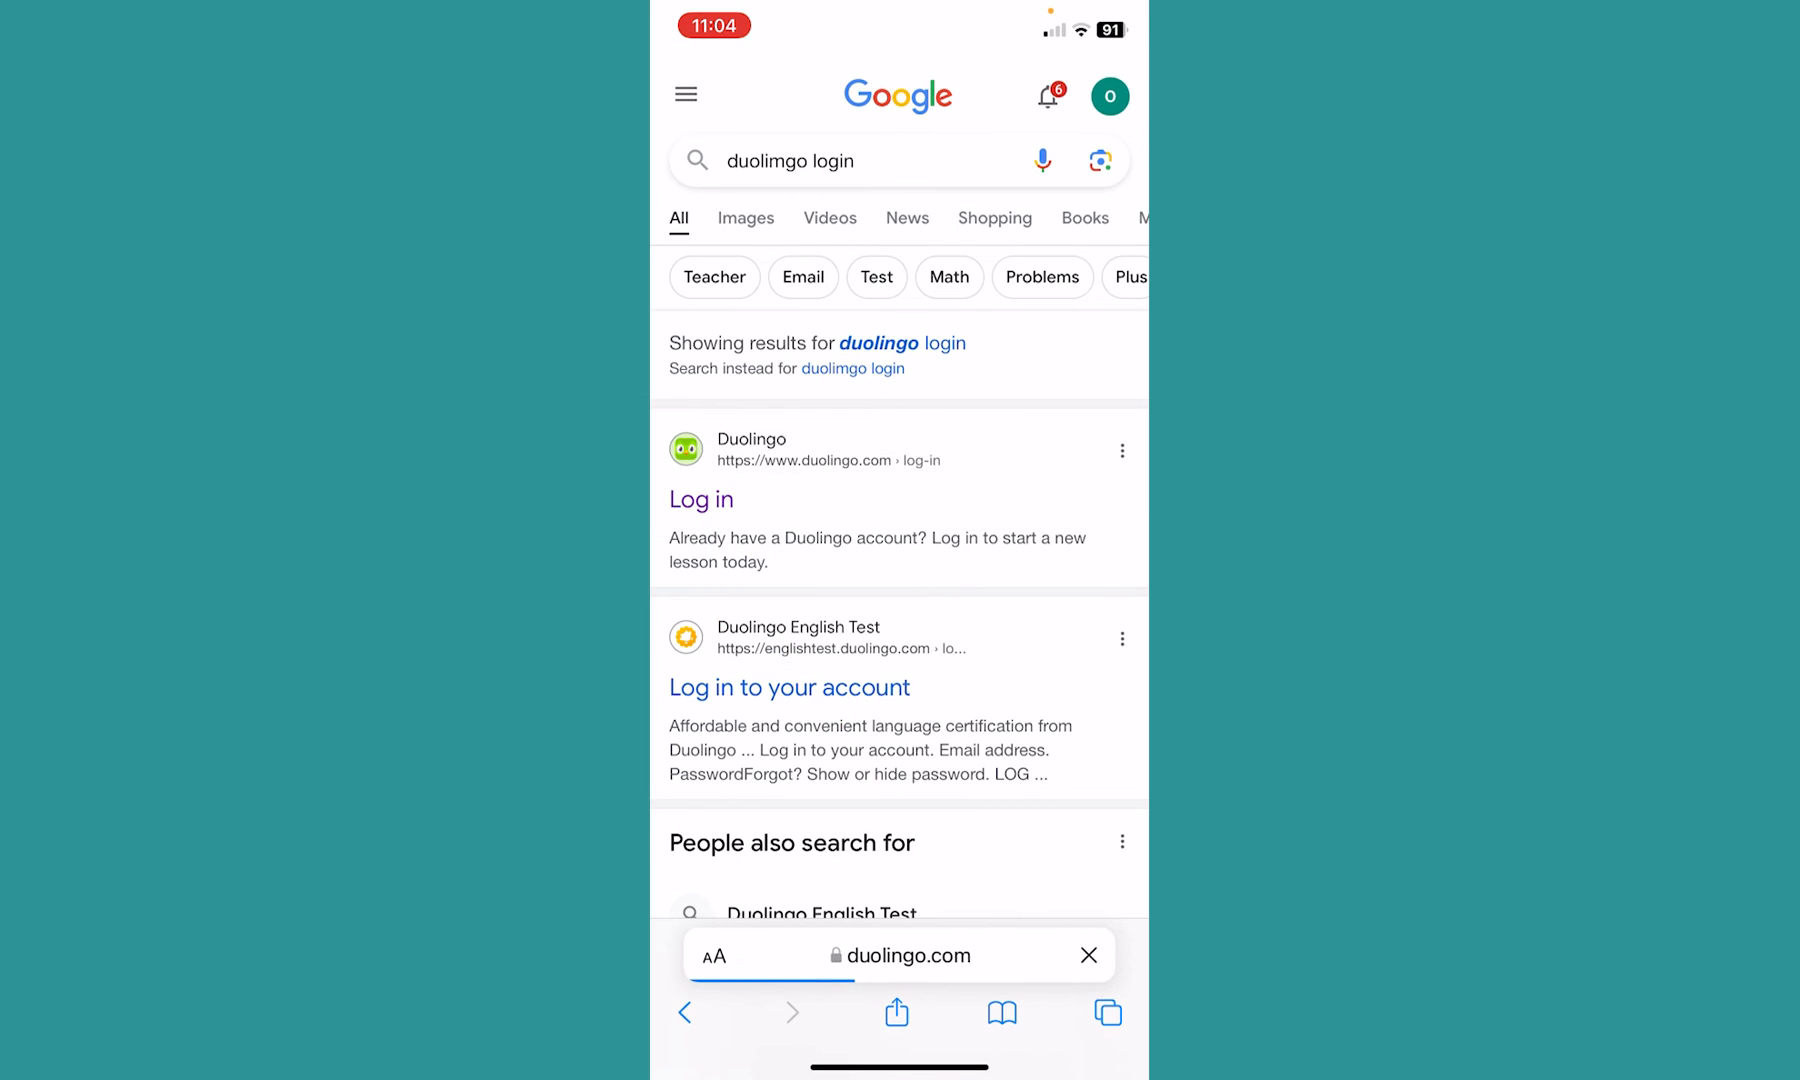